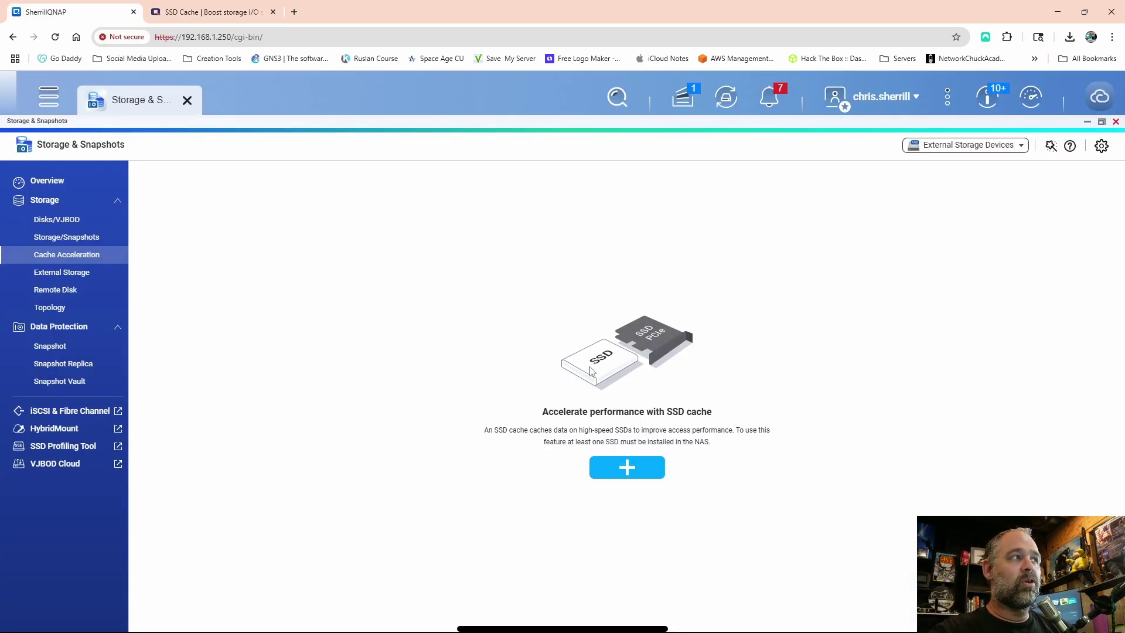
Step: Cancel the SSD cache wizard and close Storage & Snapshots
click(632, 470)
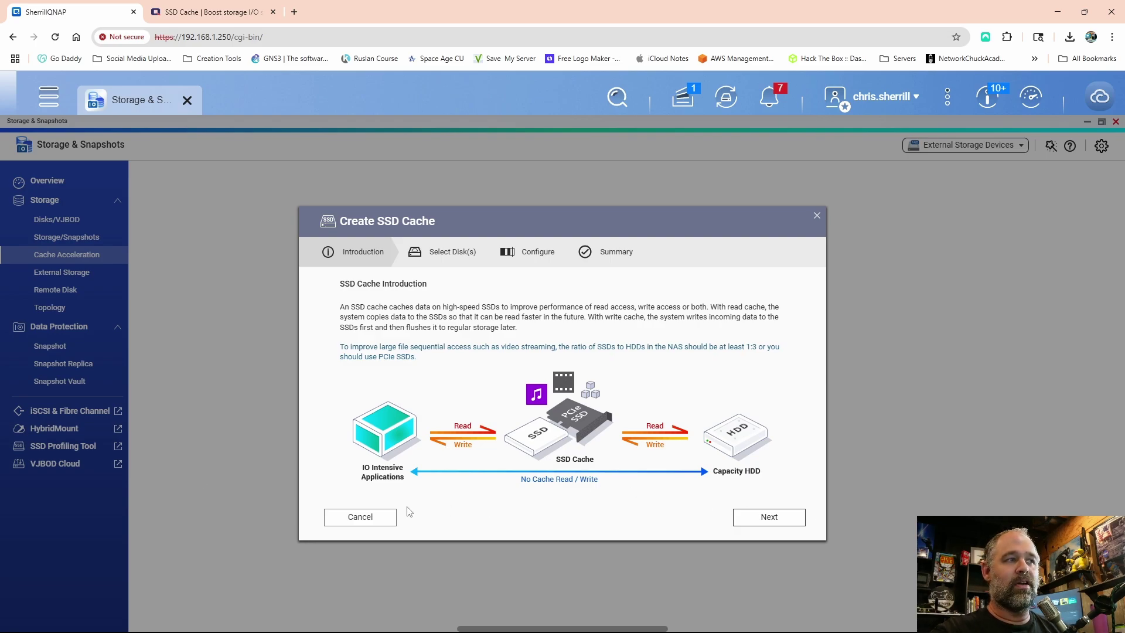
click(363, 516)
click(187, 99)
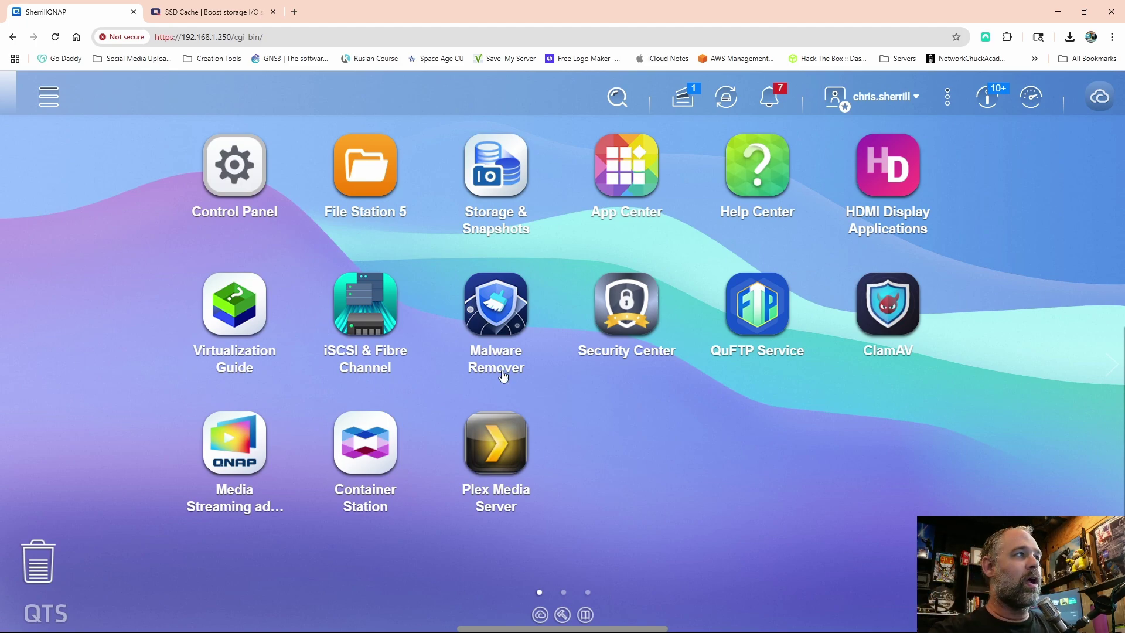
Step: Relaunch Storage & Snapshots from the main menu to view the four HDDs and the NVMe SSD
click(49, 96)
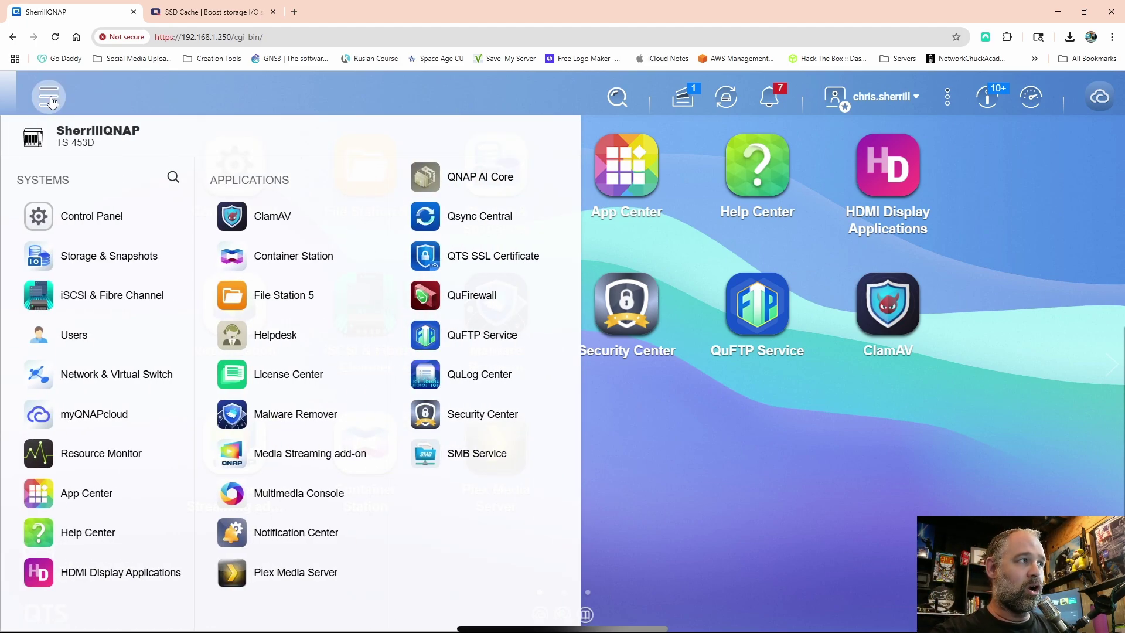
click(111, 256)
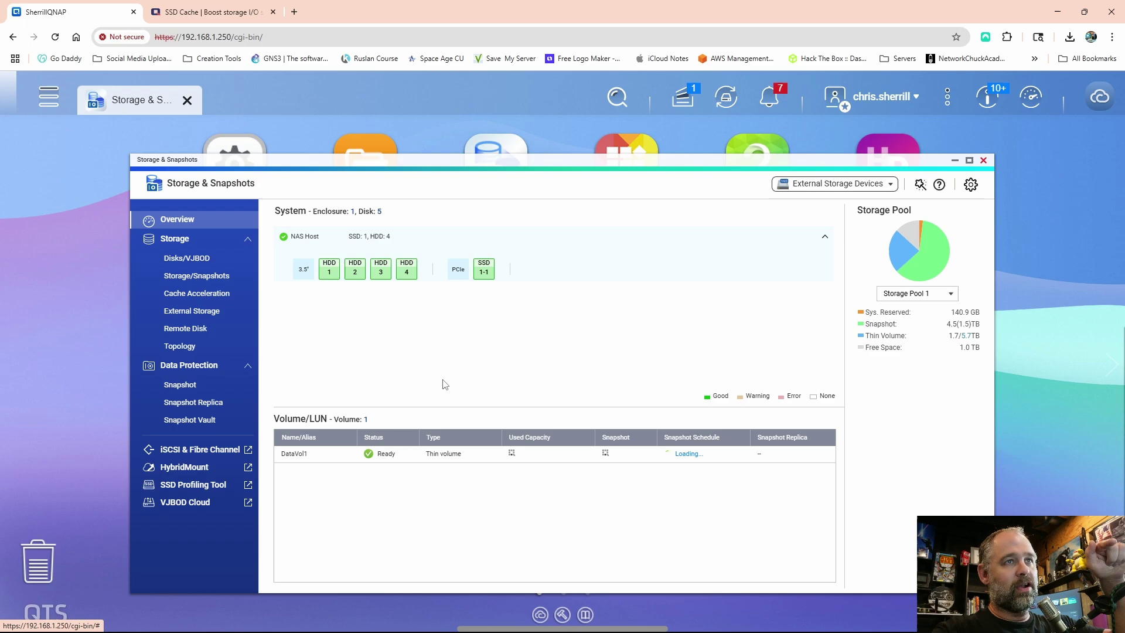
mouse_move(381, 273)
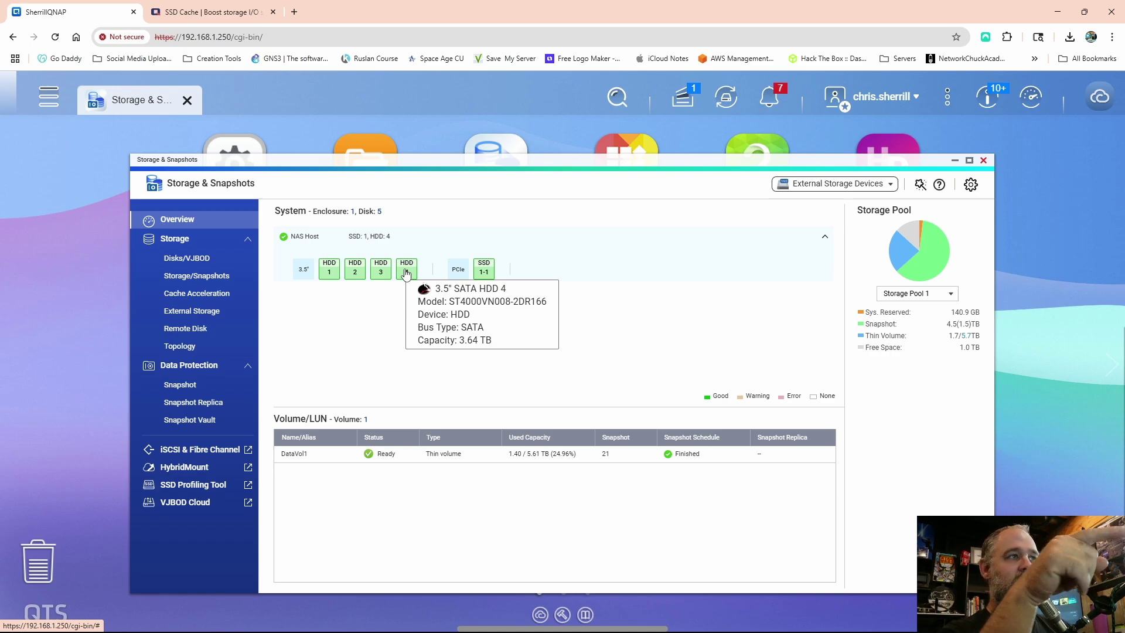
mouse_move(486, 280)
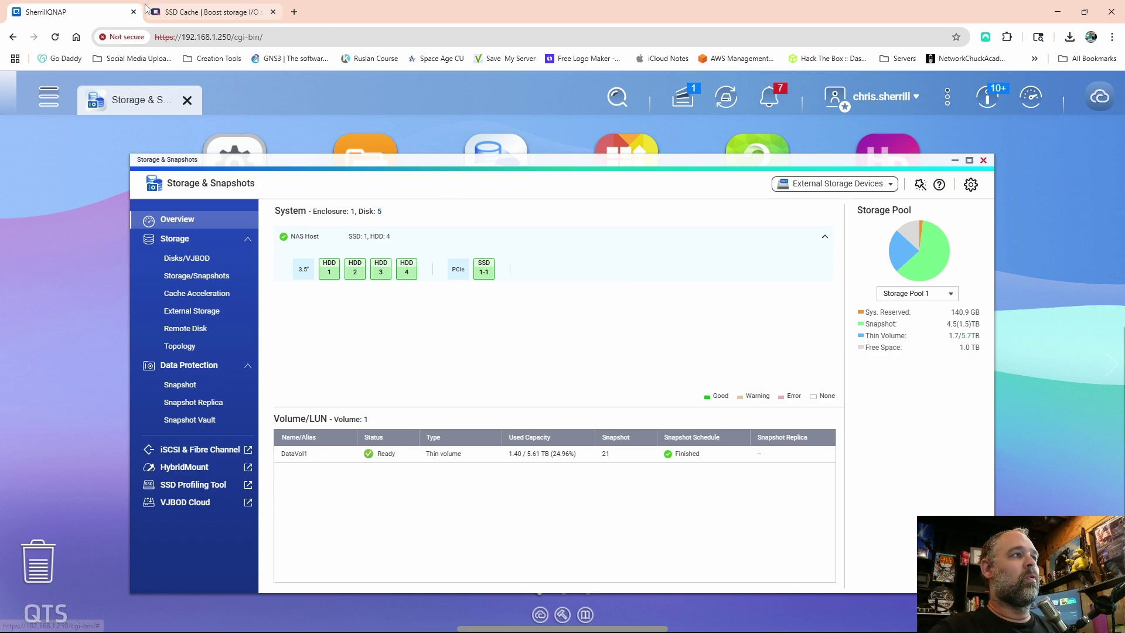
Step: On Cache Acceleration, start a new SSD cache and step back to the wizard's Introduction
click(185, 295)
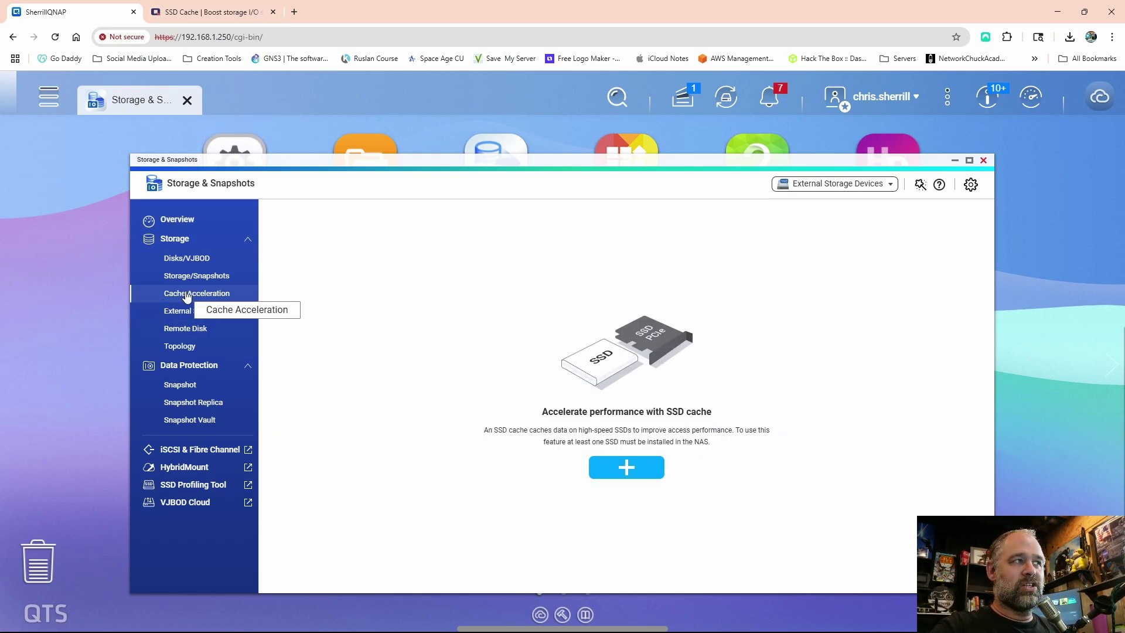
click(658, 468)
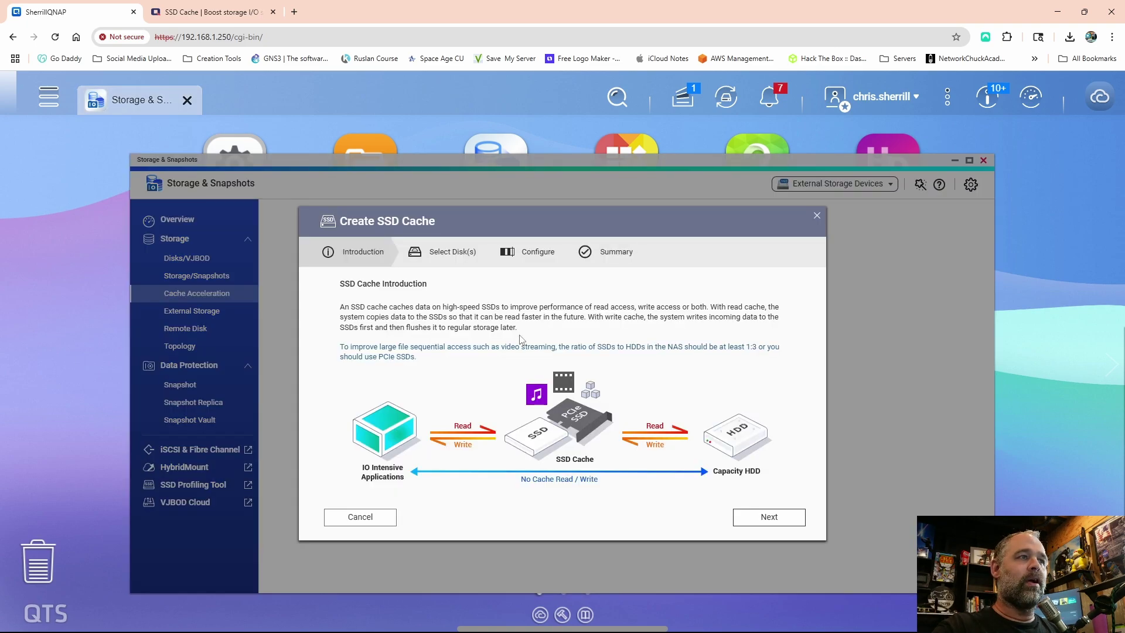
click(755, 516)
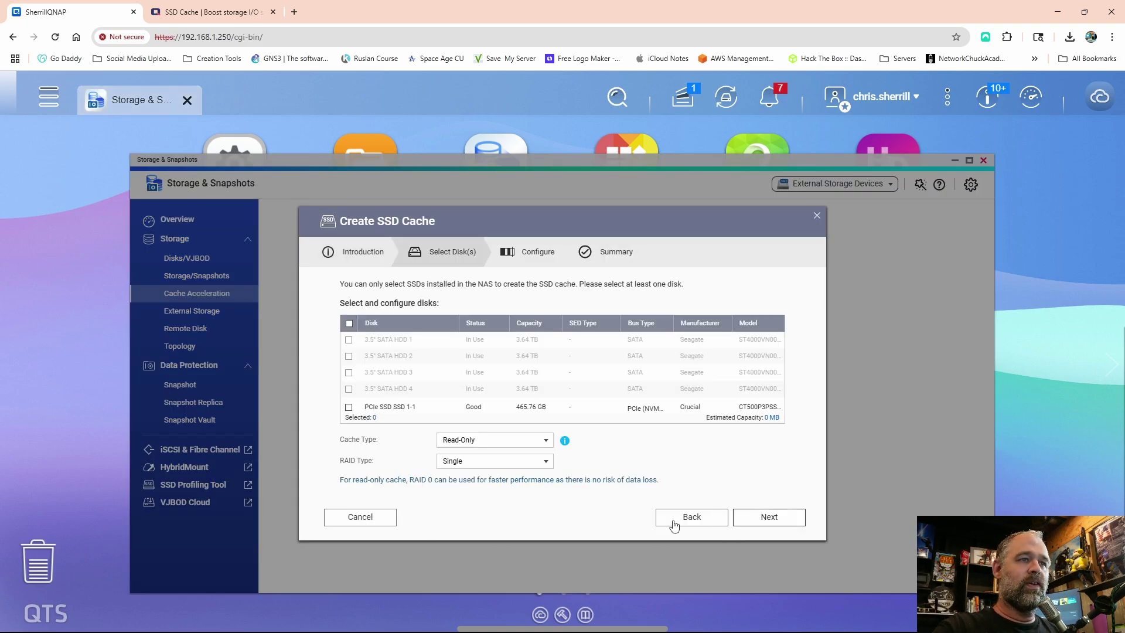
click(674, 518)
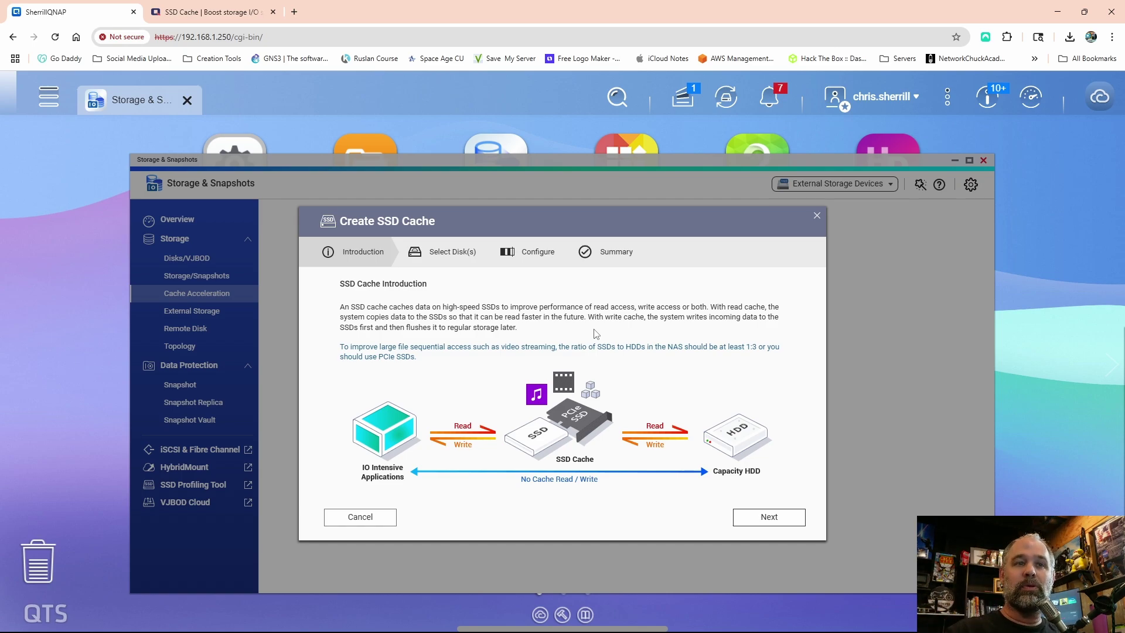
Step: Select PCIe SSD 1-1 as the cache disk with Cache Type Read-Write
click(768, 518)
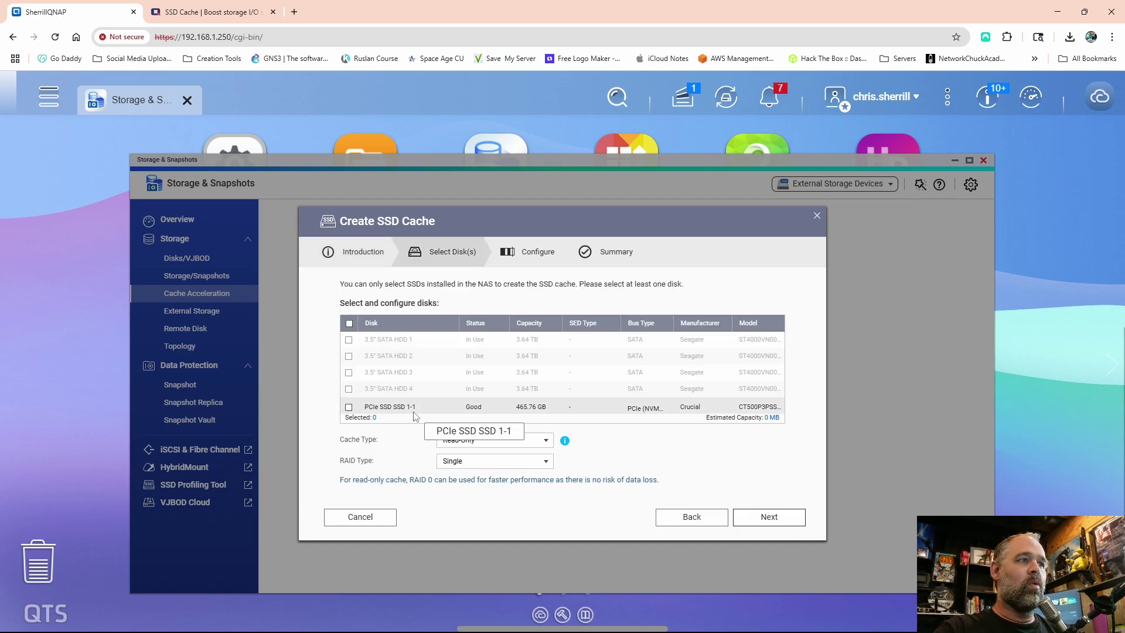
click(530, 407)
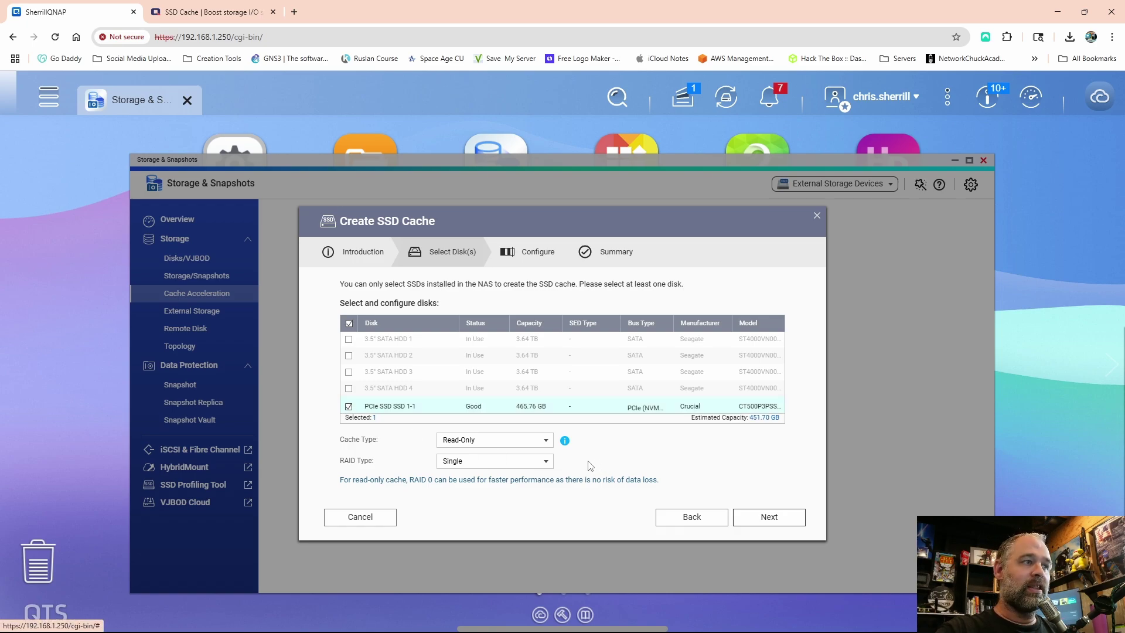
click(546, 441)
click(460, 467)
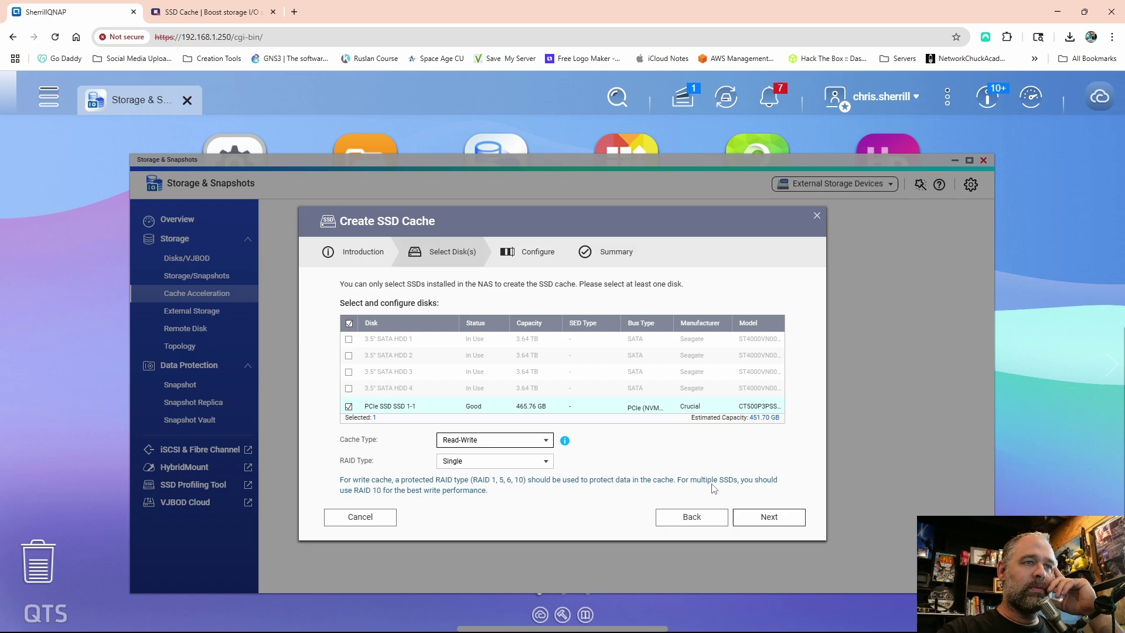
click(547, 442)
click(551, 446)
click(752, 519)
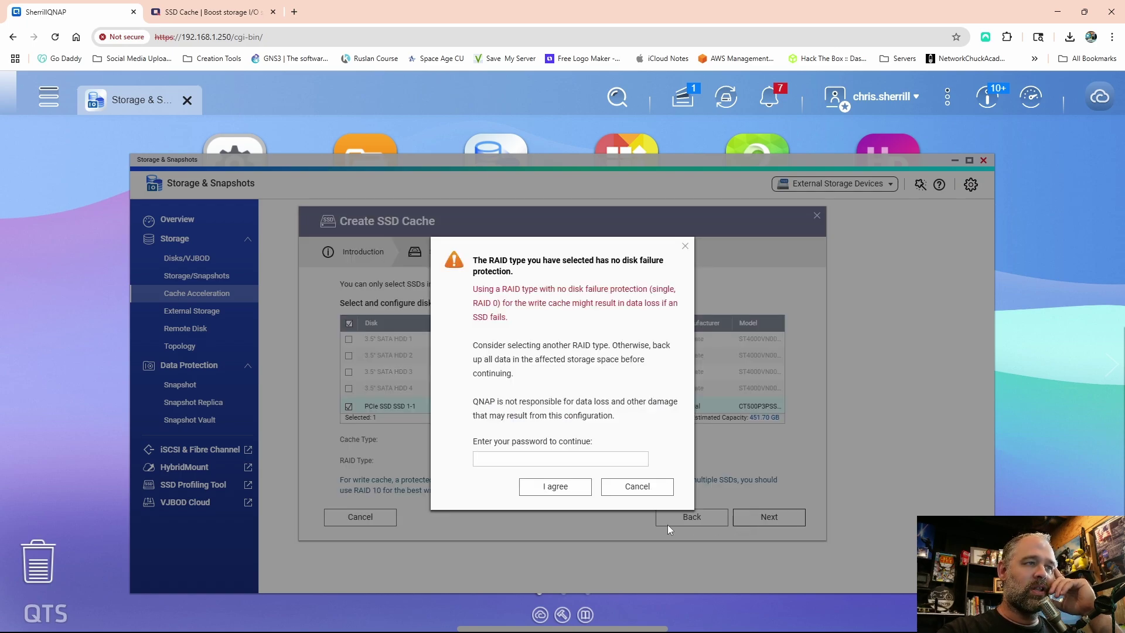
Step: Keep RAID type Single, enter the account password, and accept the no-redundancy warning
click(476, 458)
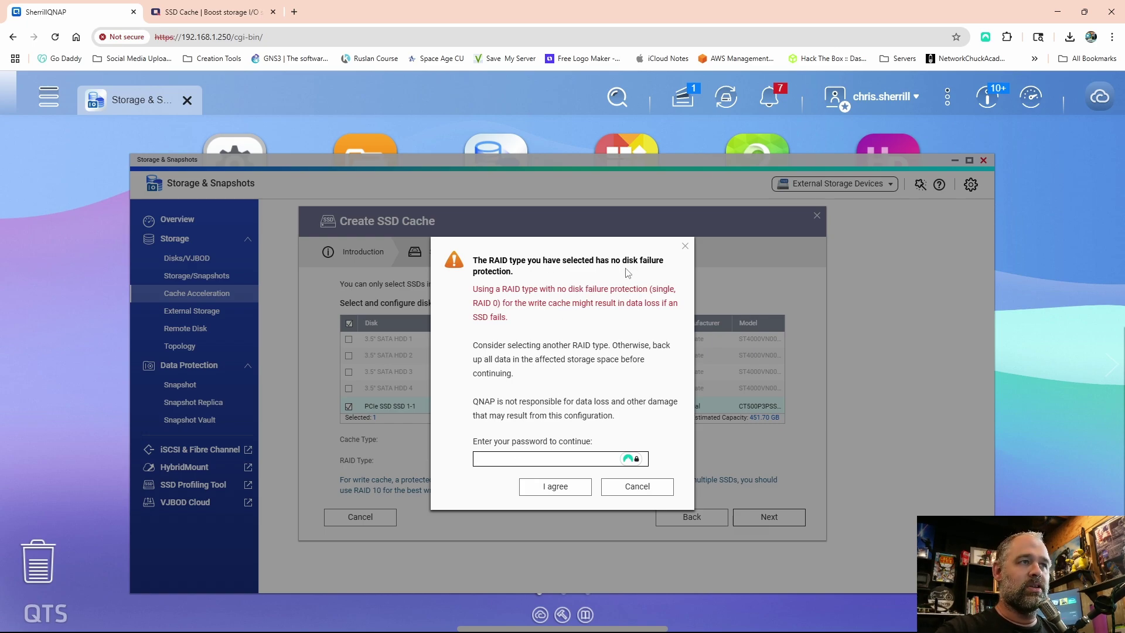
click(644, 490)
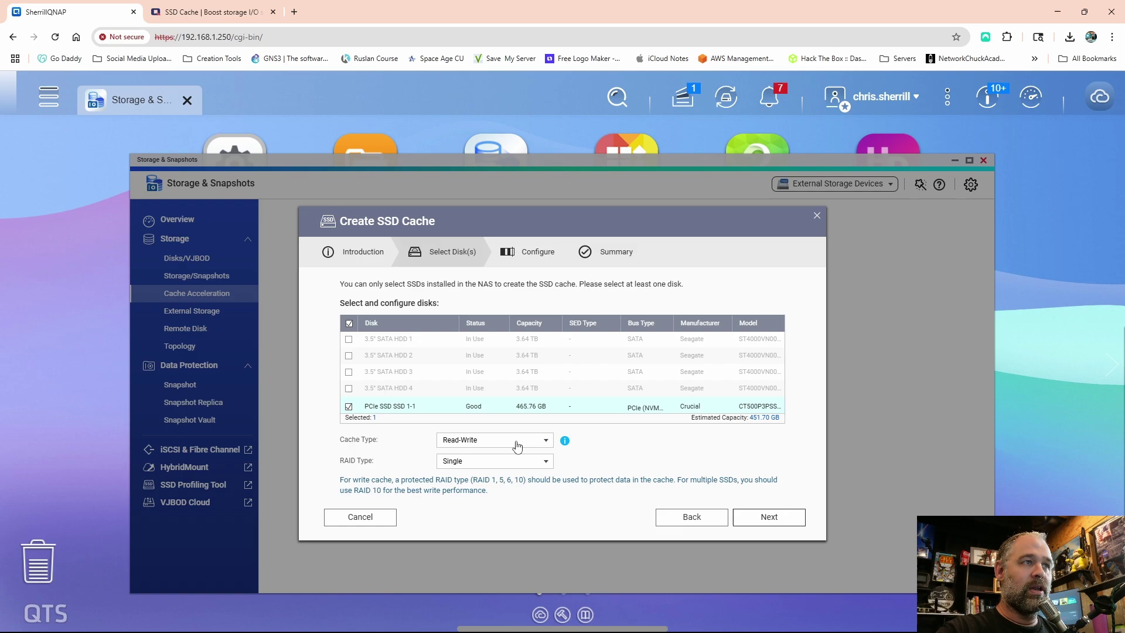
click(510, 460)
click(465, 474)
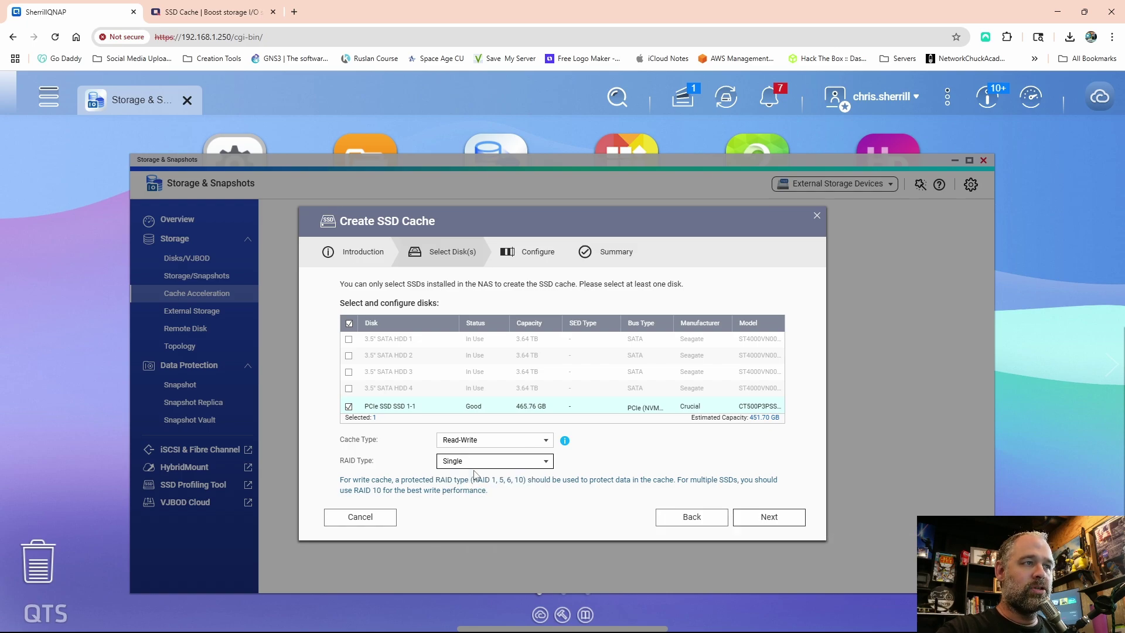
click(769, 517)
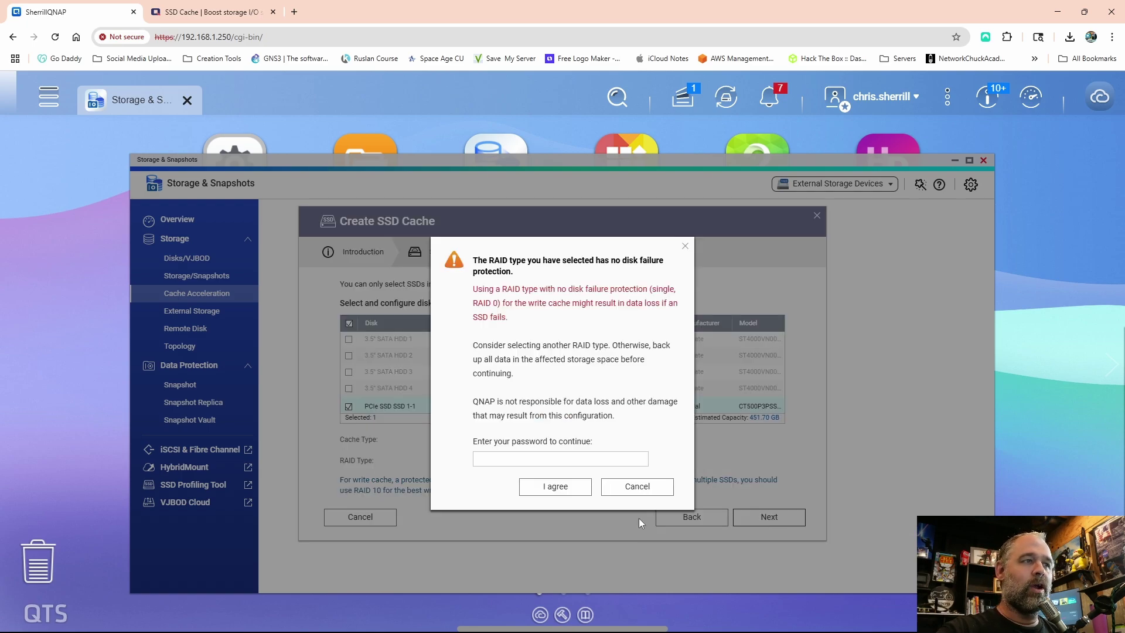
click(501, 461)
text(•••••)
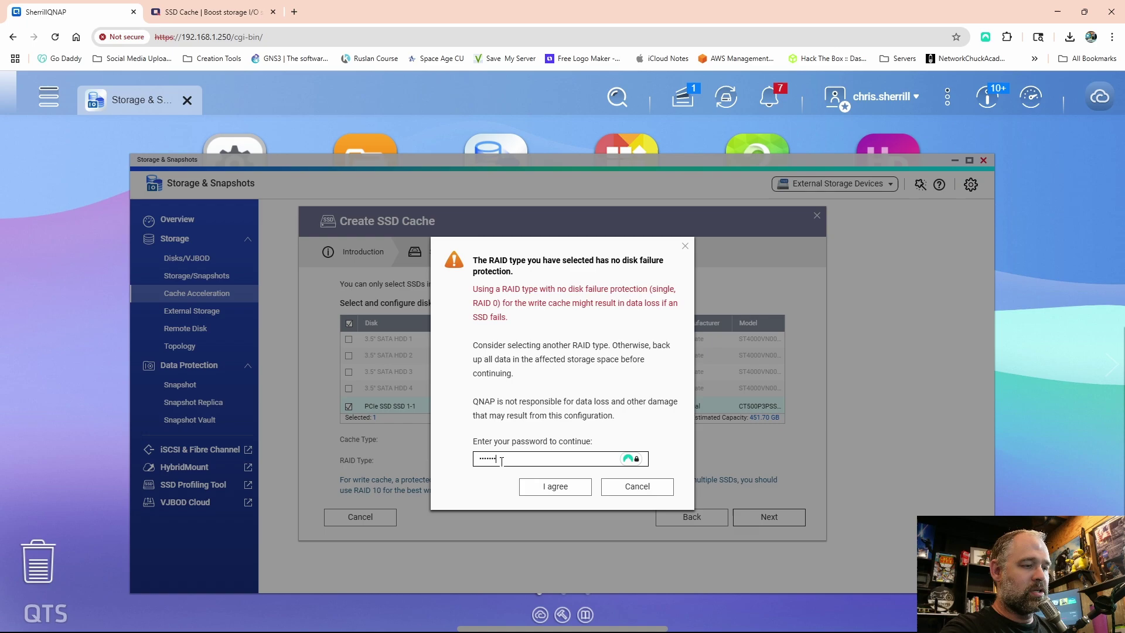
text(•••••••)
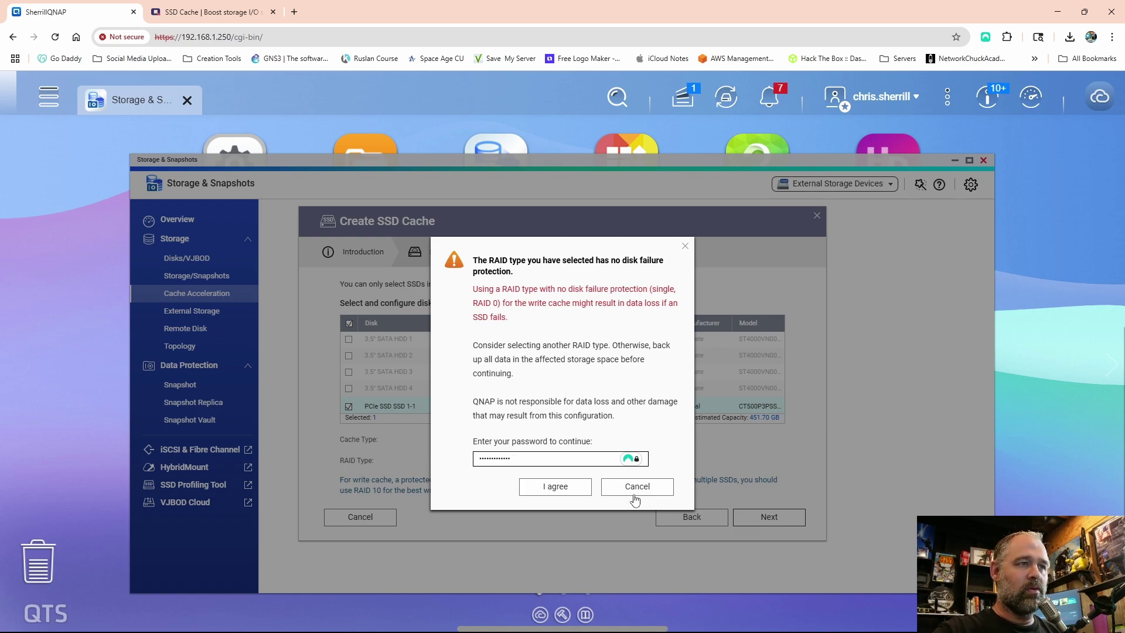
key(Return)
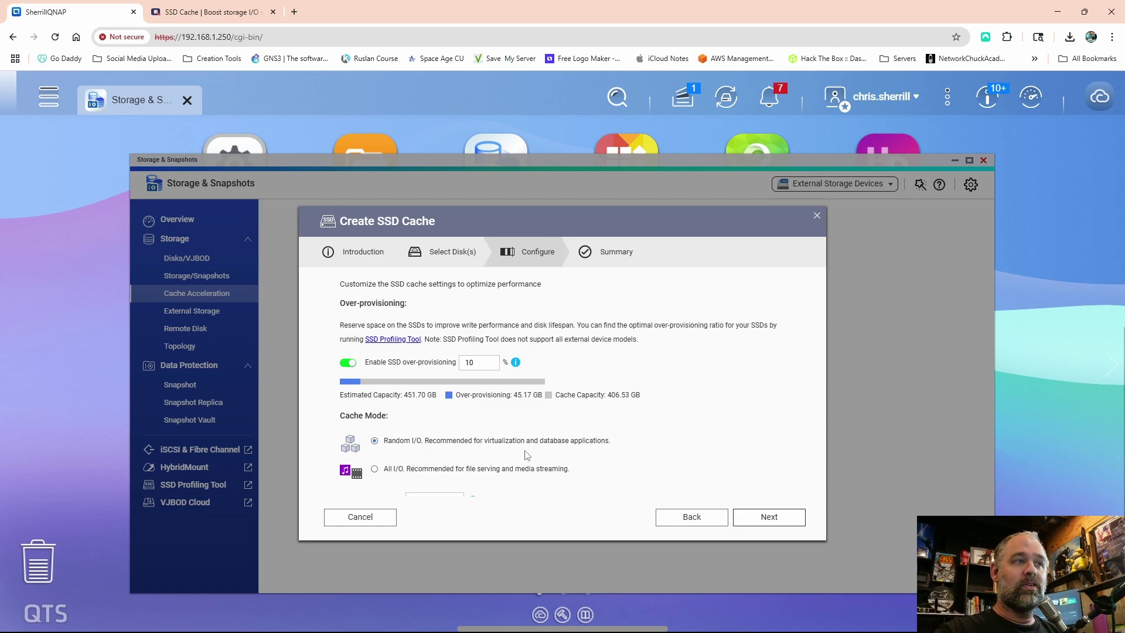
Step: Create the cache in All I/O mode for DataVol1, acknowledging the data-erasure notice
click(374, 469)
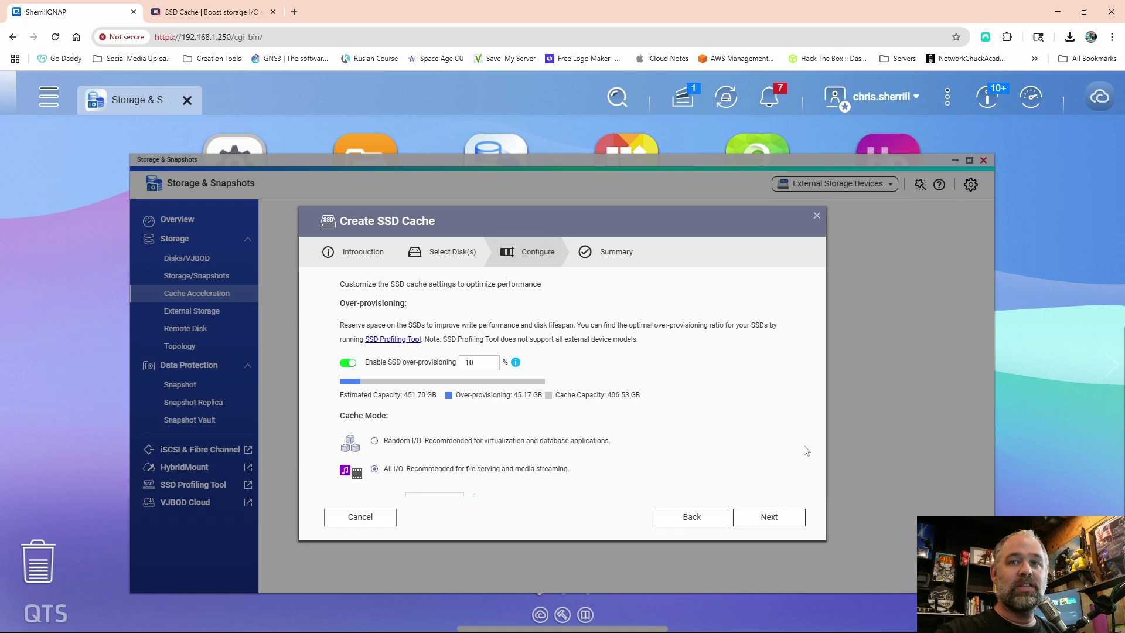
click(790, 518)
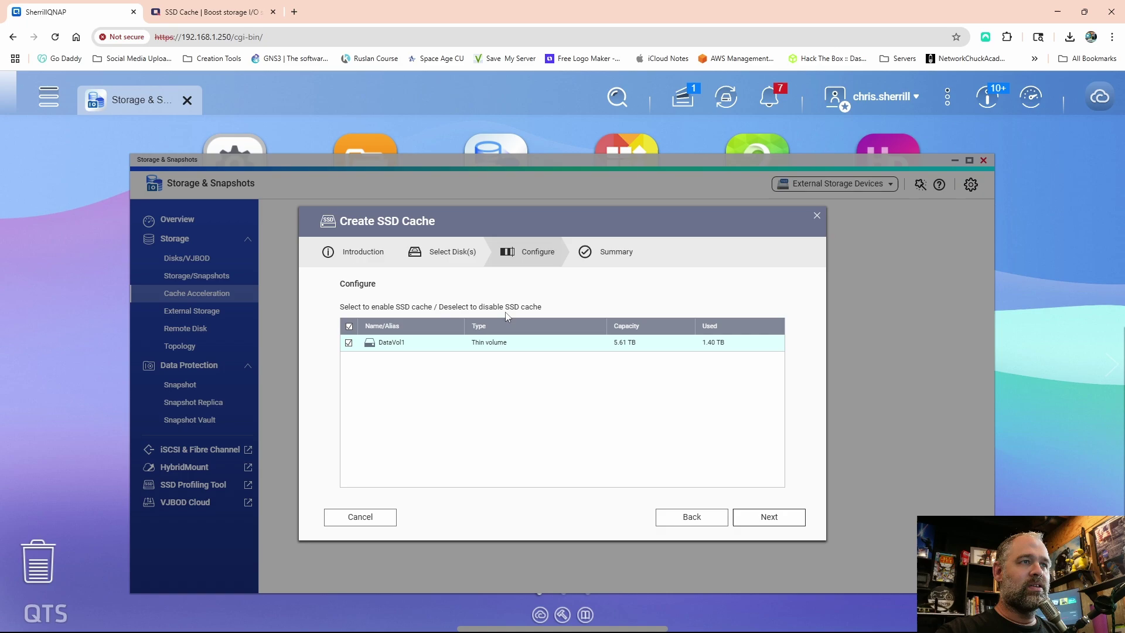
key(Return)
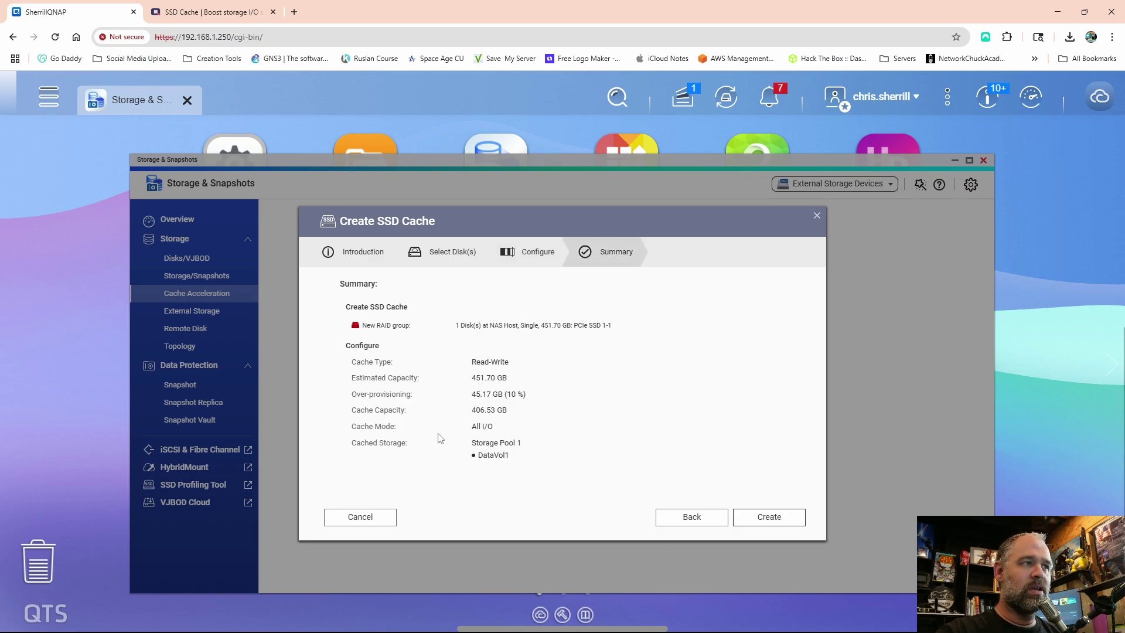
click(787, 516)
click(502, 468)
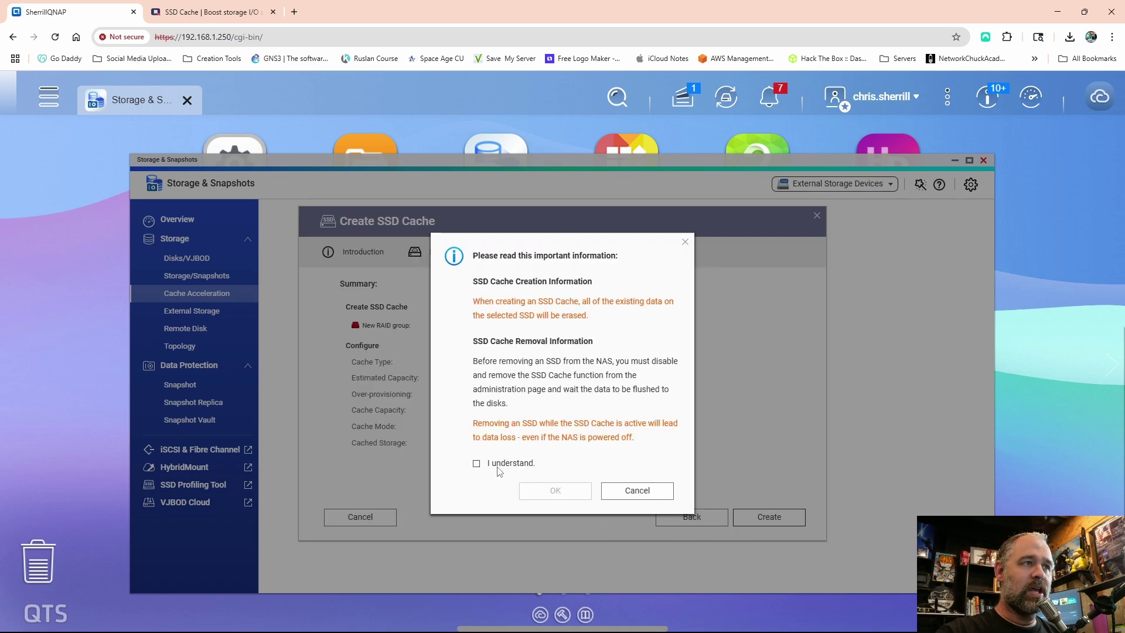
key(Return)
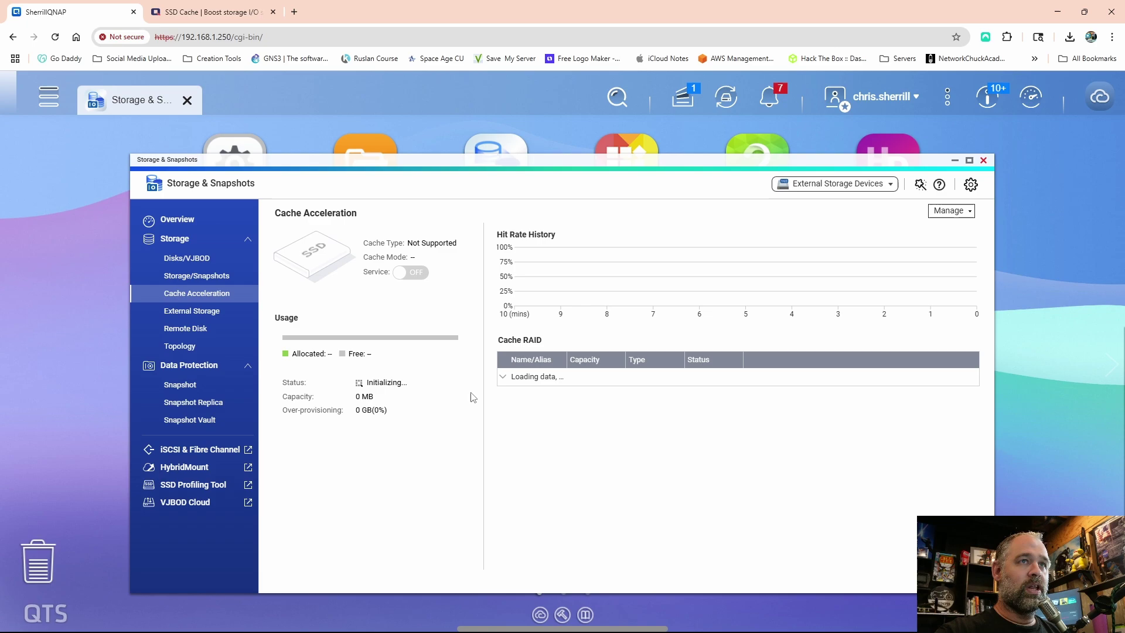